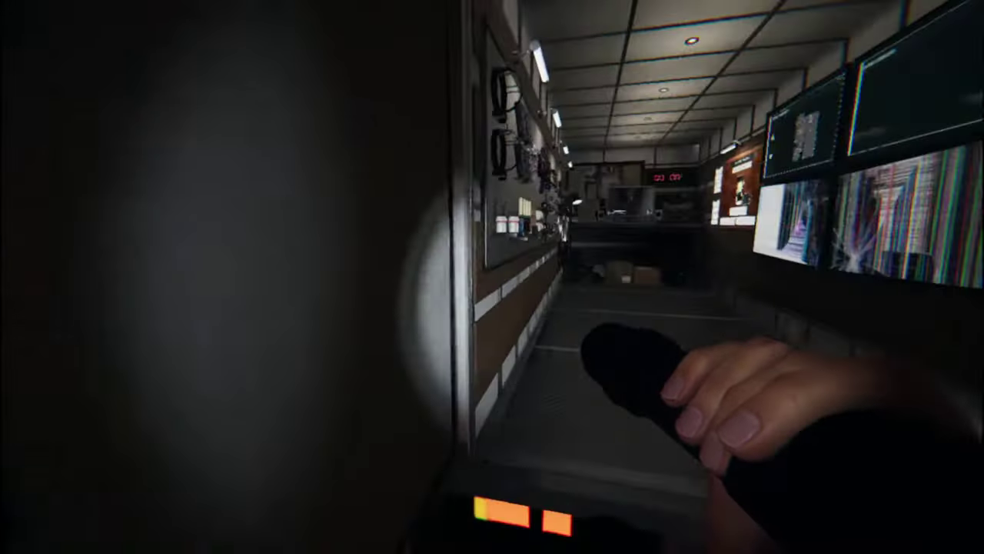
Walk up to the truck desk and switch the monitor to the third camera feed
key("w")
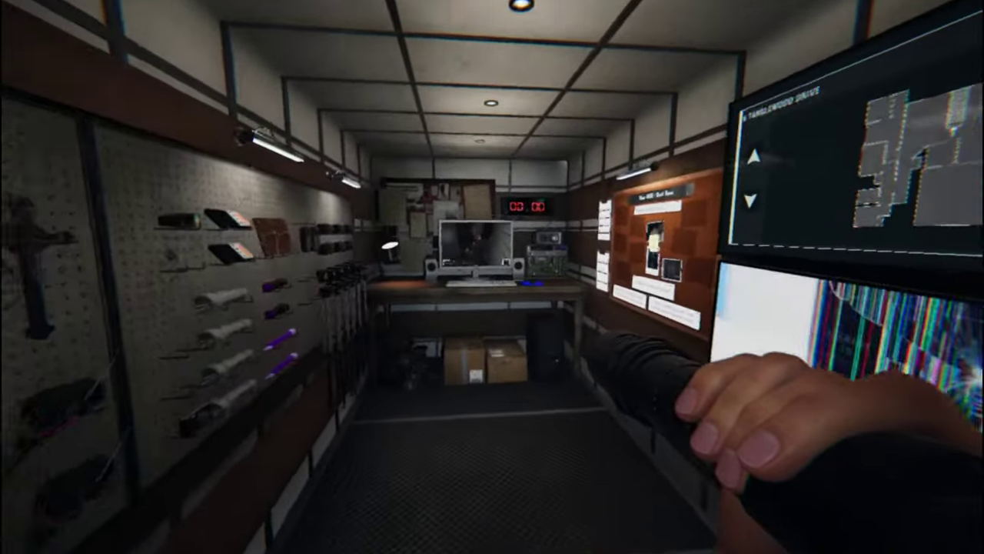
key("w")
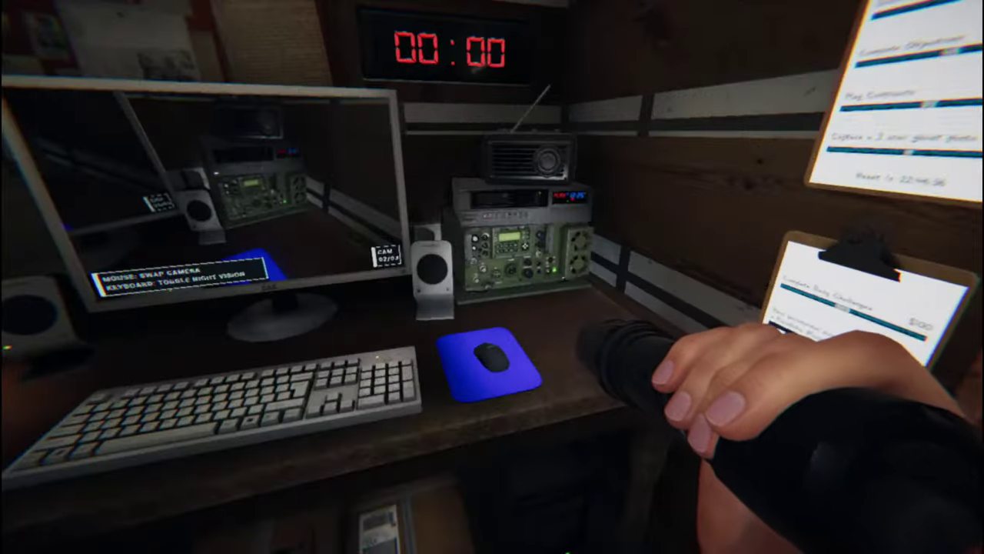
left_click(493, 277)
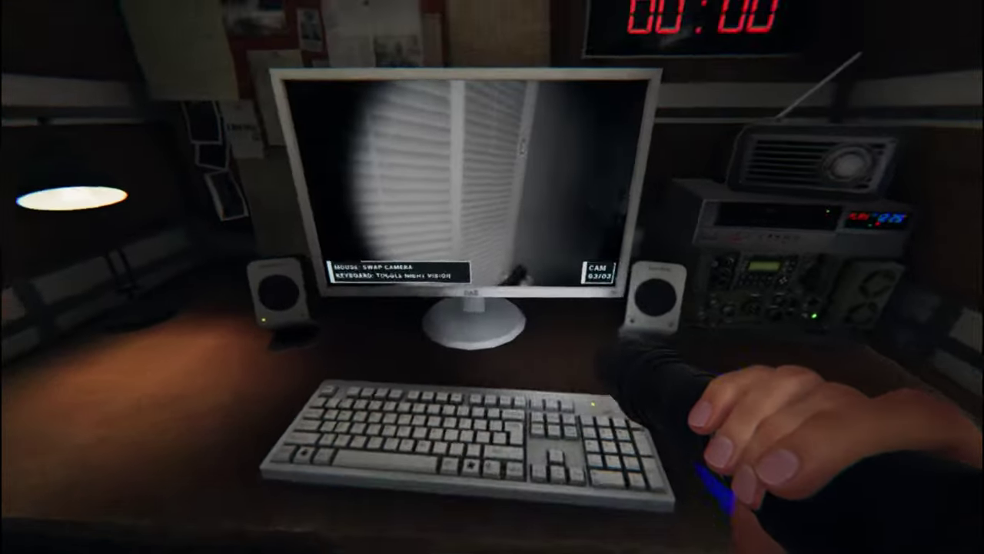
key("w")
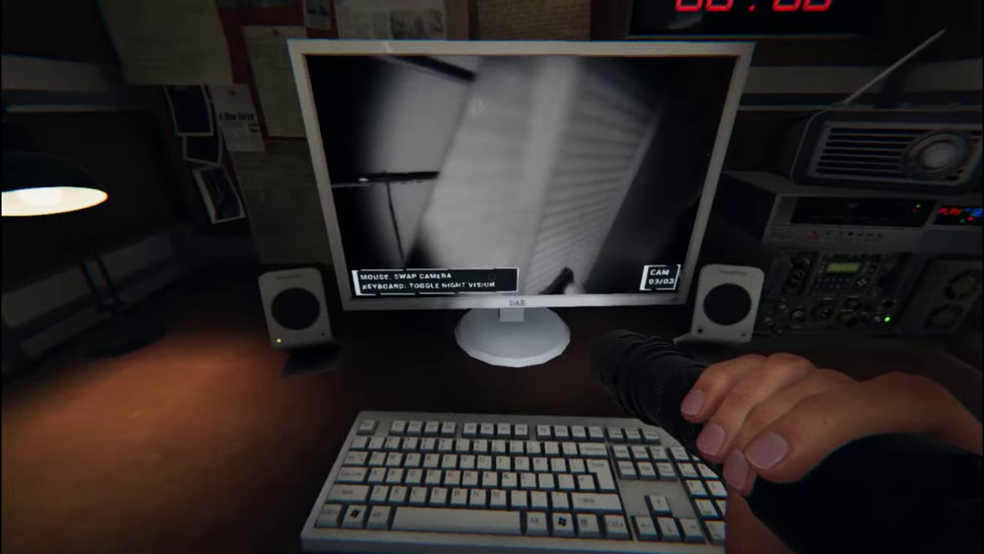
Mark Fingerprints on the journal's Evidence page
key("Escape")
left_click(676, 43)
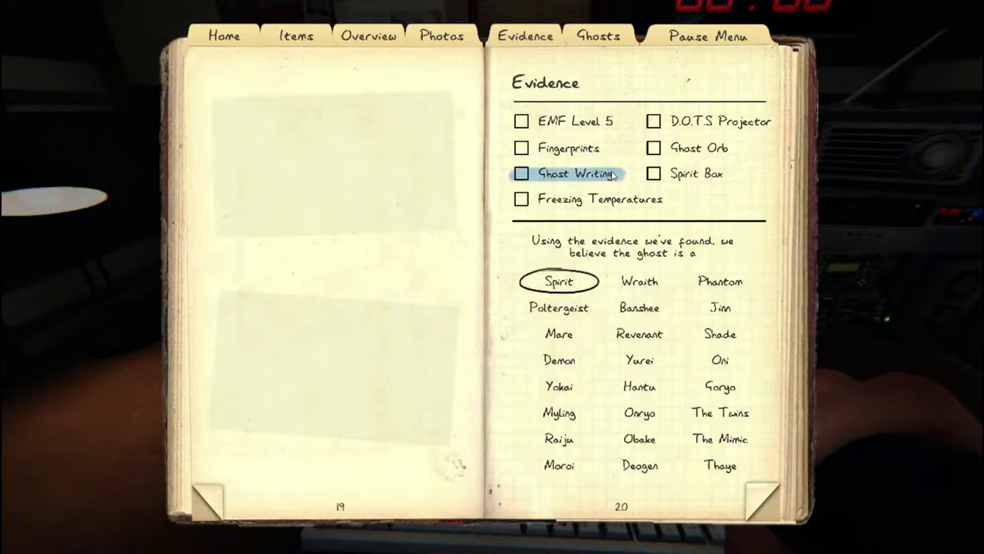
key("Escape")
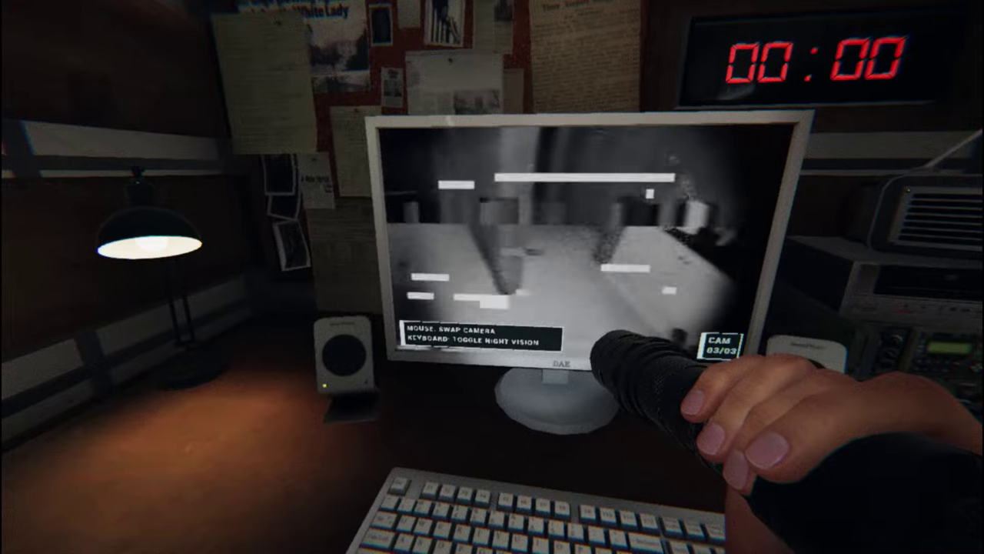
key("Escape")
Tick Ghost Orb on the journal's Evidence page, then switch the monitor to another camera feed
left_click(738, 31)
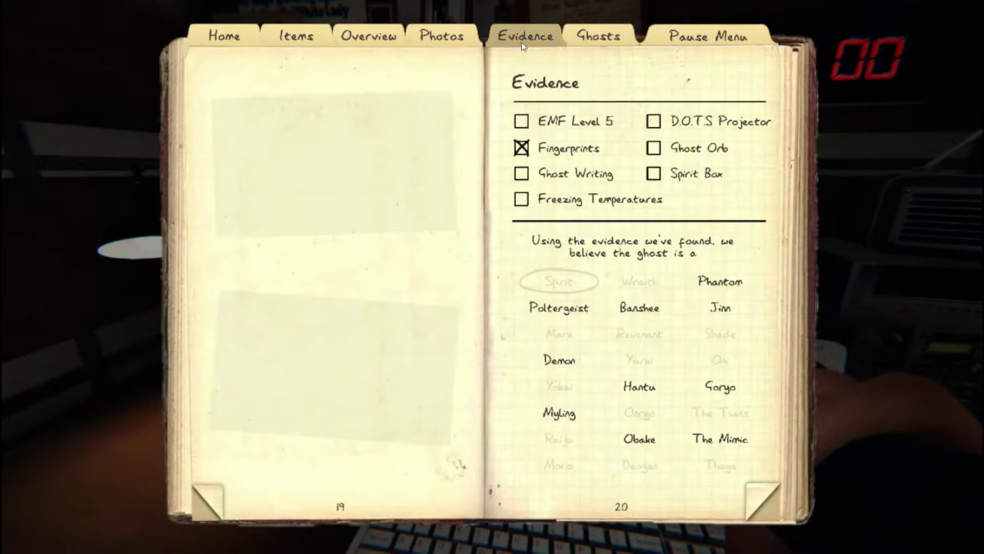
key("Escape")
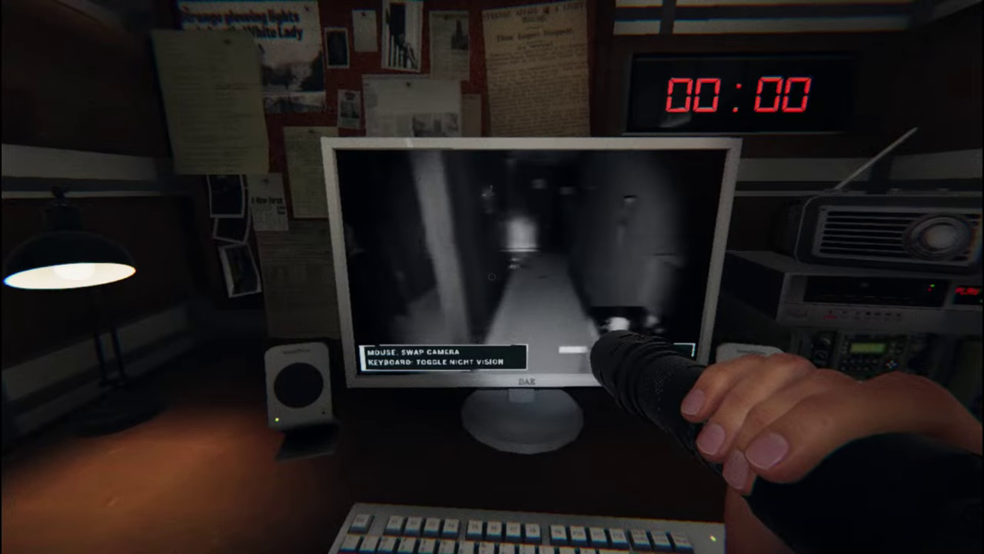
key("Escape")
left_click(708, 31)
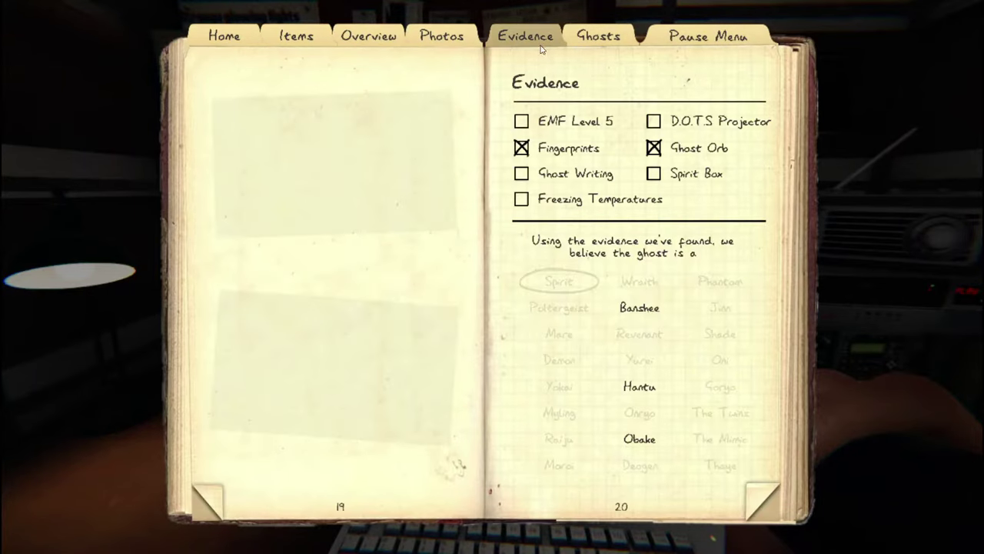
key("j")
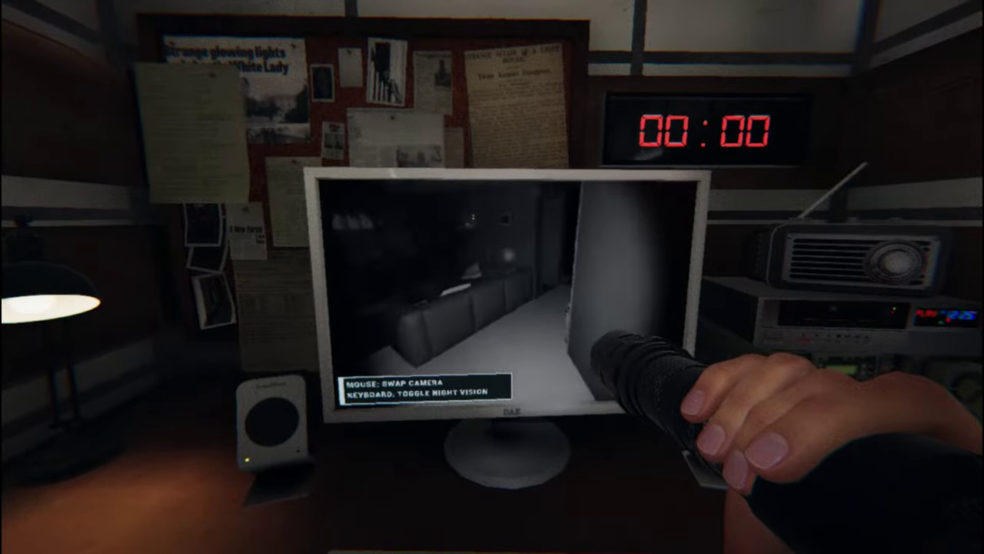
left_click(492, 277)
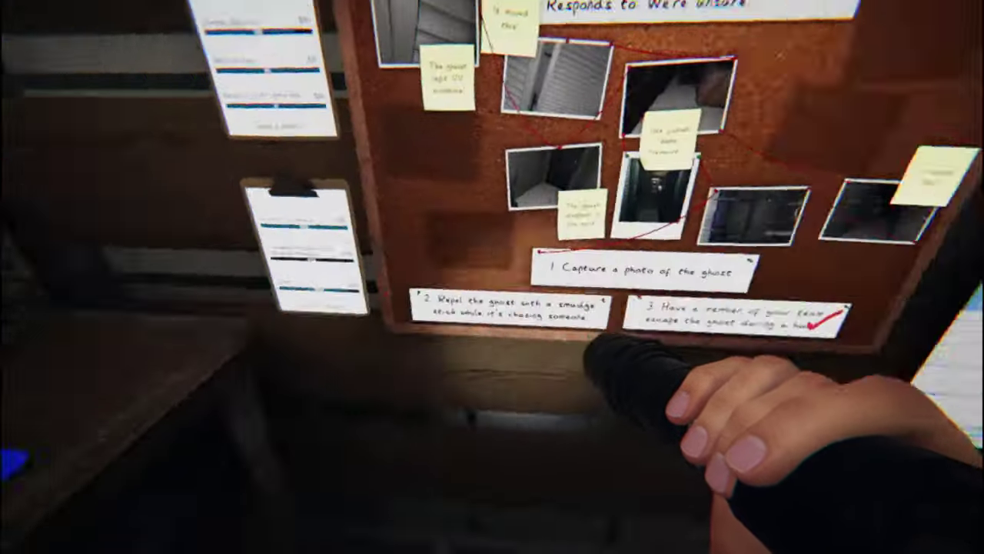
Take out the photo camera and walk from the truck up the porch to the hallway doorway
key("w")
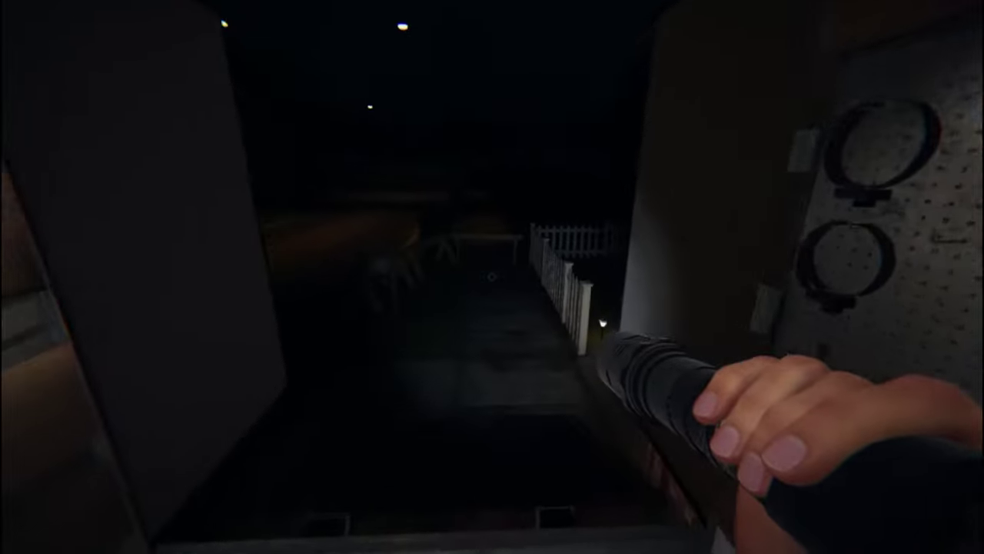
key("q")
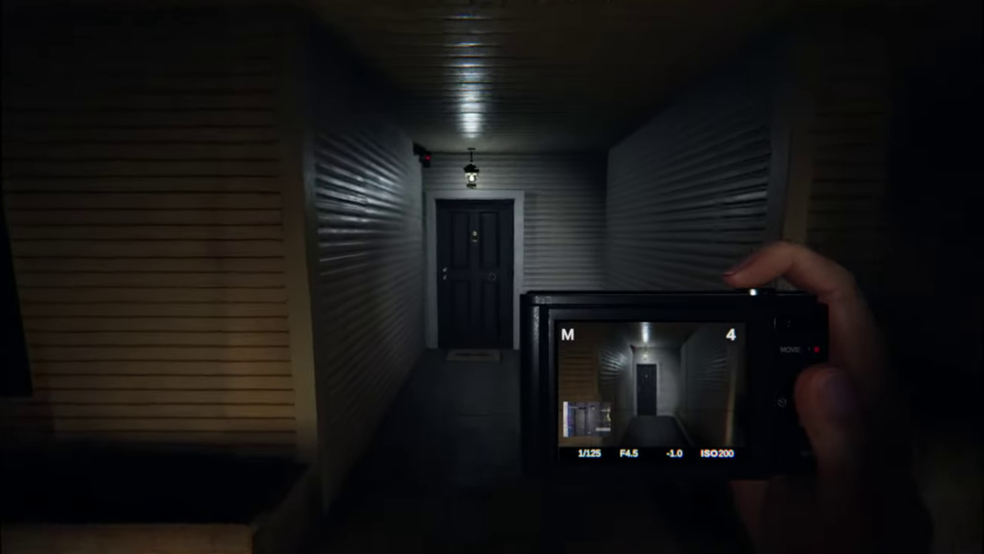
key("w")
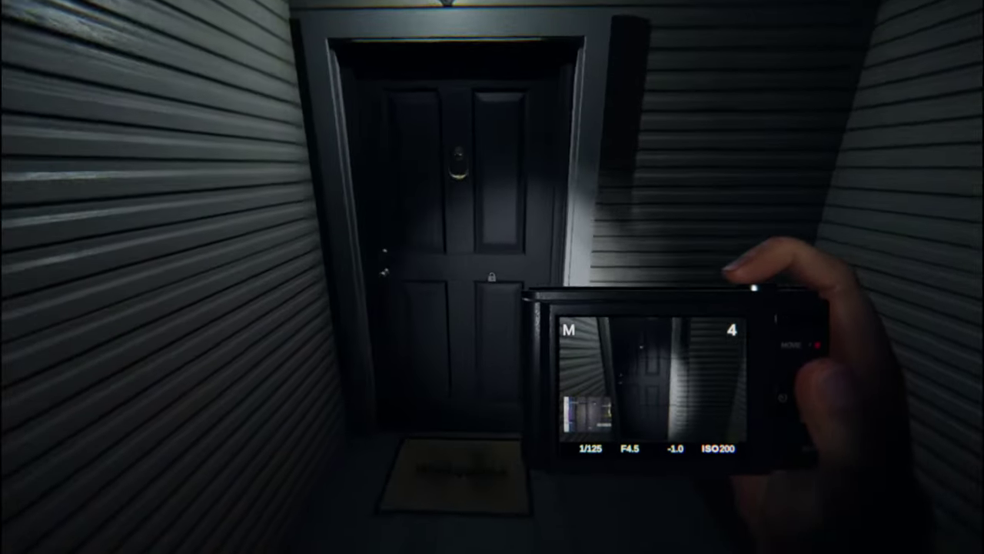
key("w")
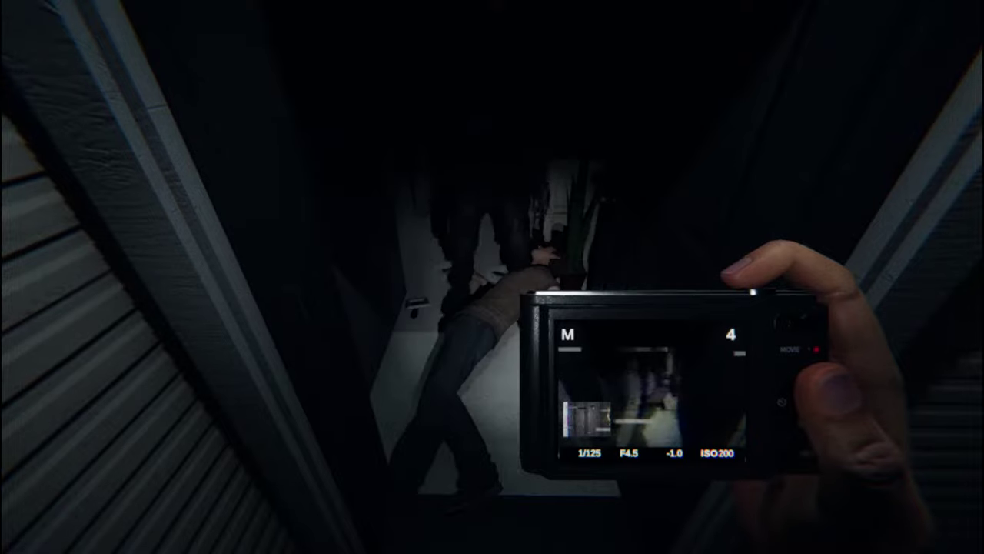
key("s")
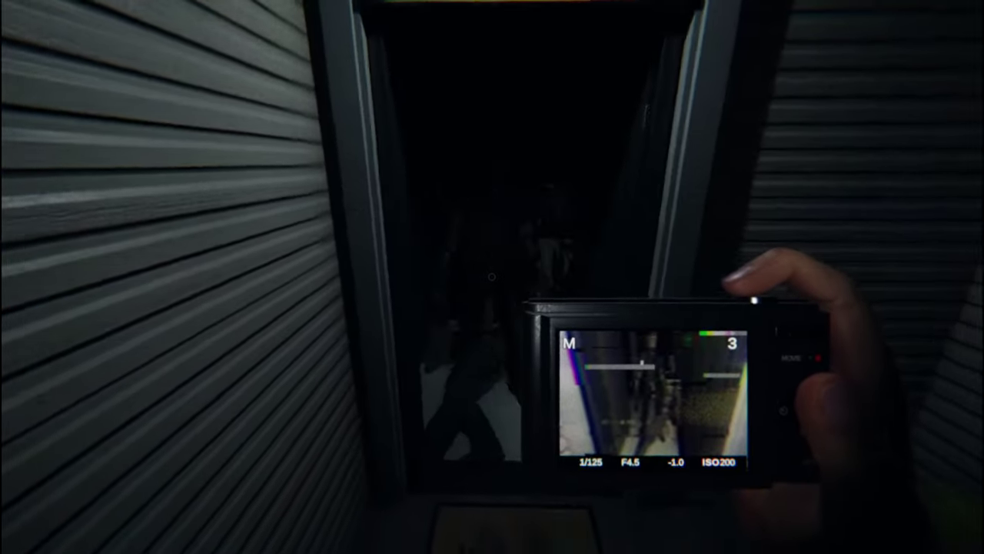
key("w")
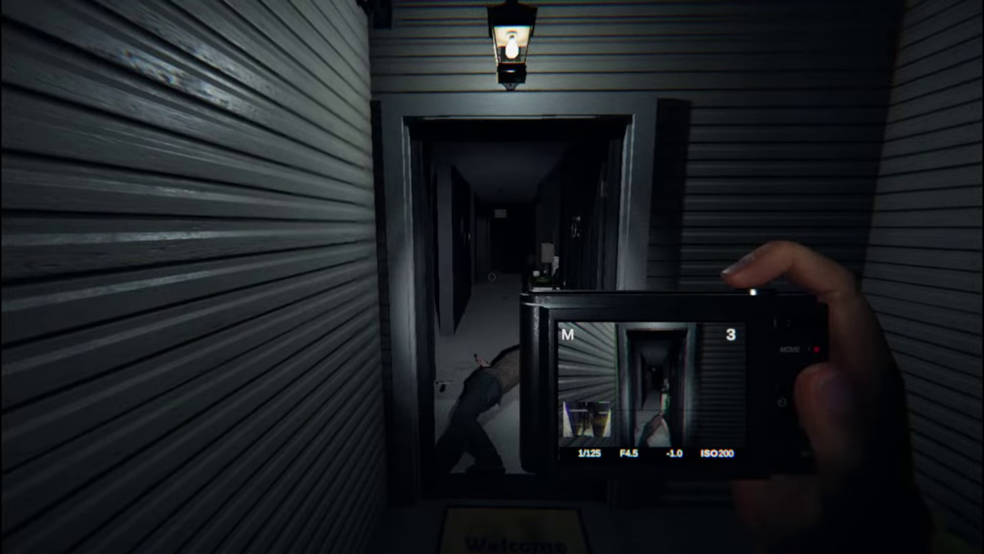
key("w")
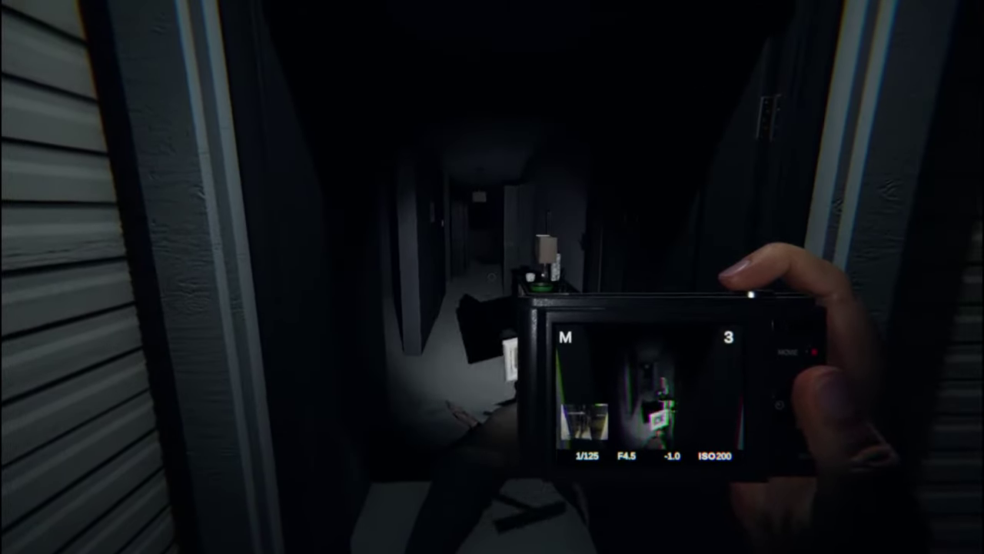
key("w")
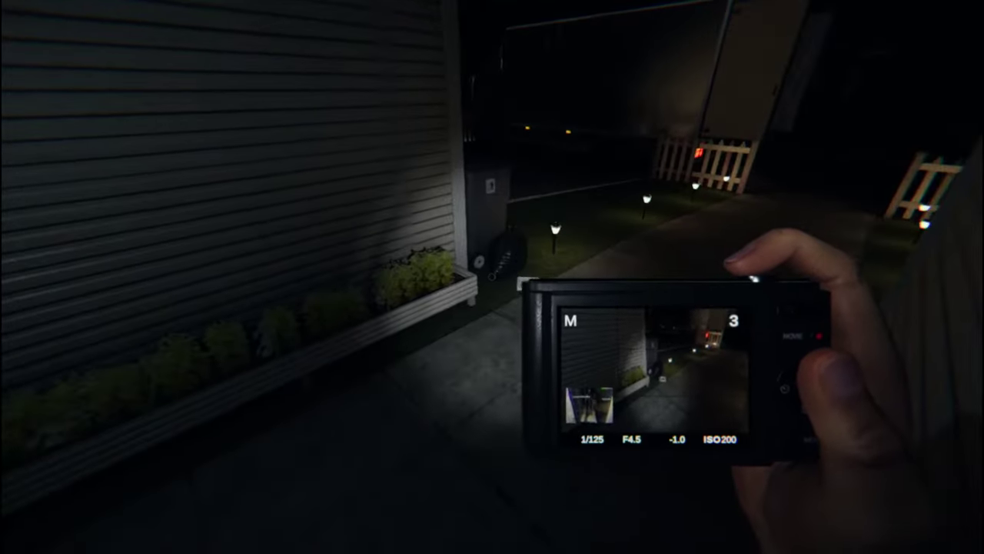
key("w")
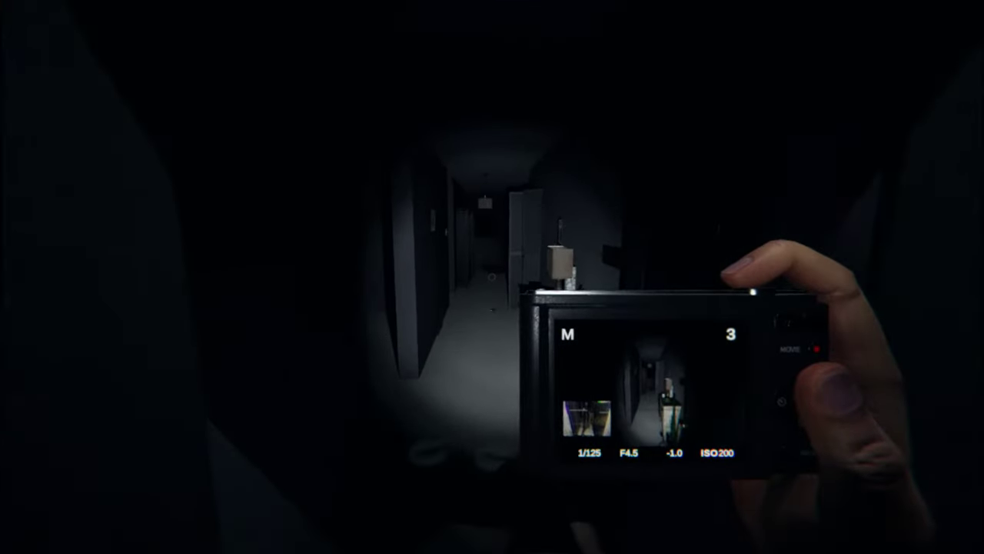
Photograph the body in the hallway, then the doorway
key("s")
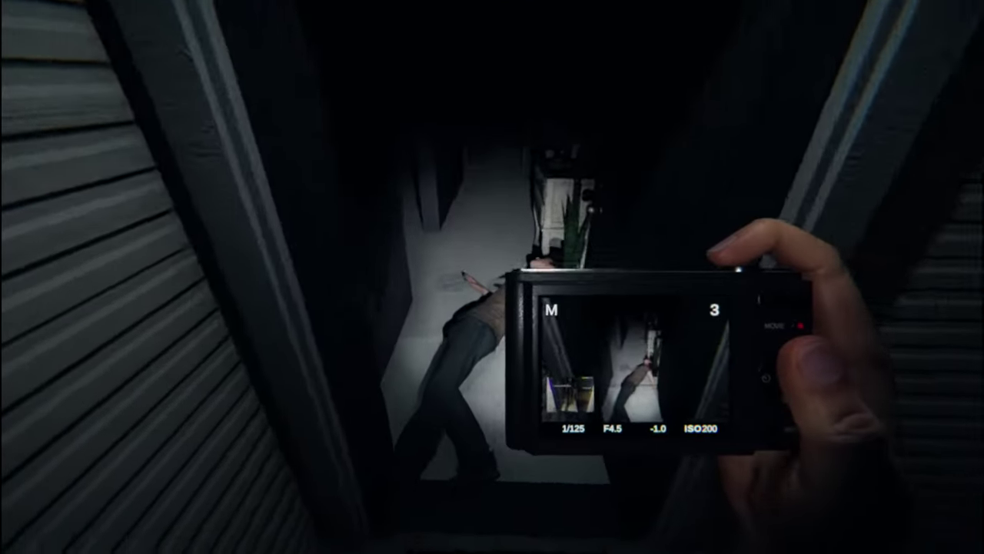
left_click(492, 276)
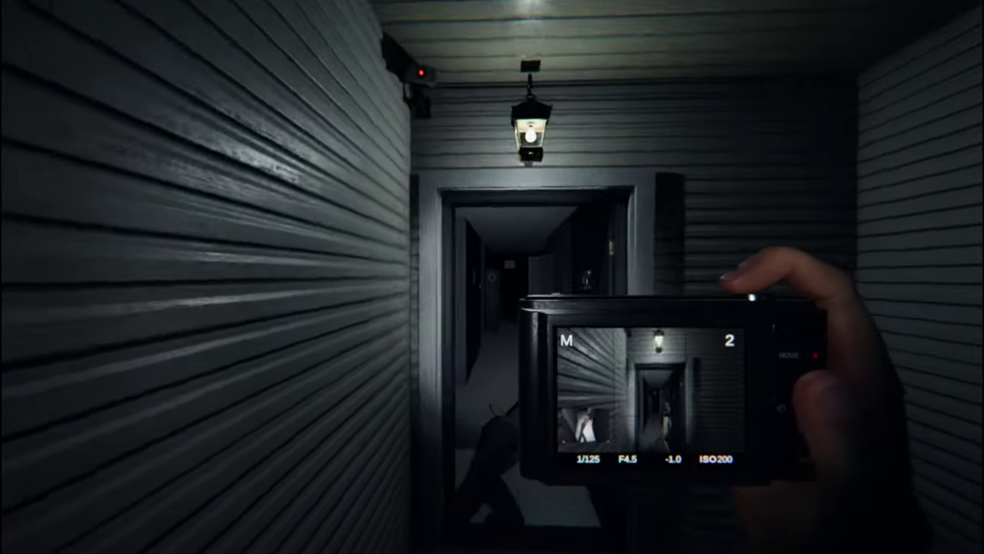
key("w")
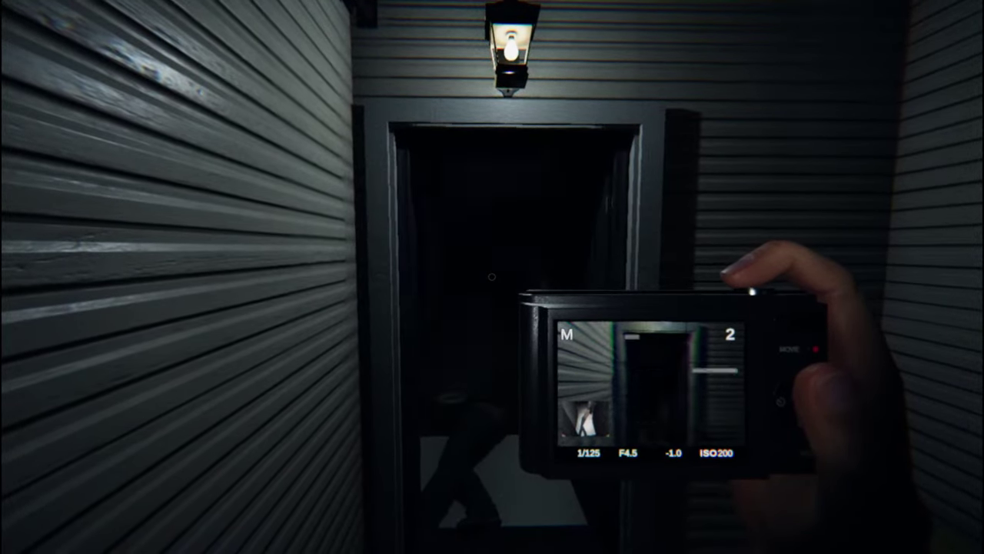
key("s")
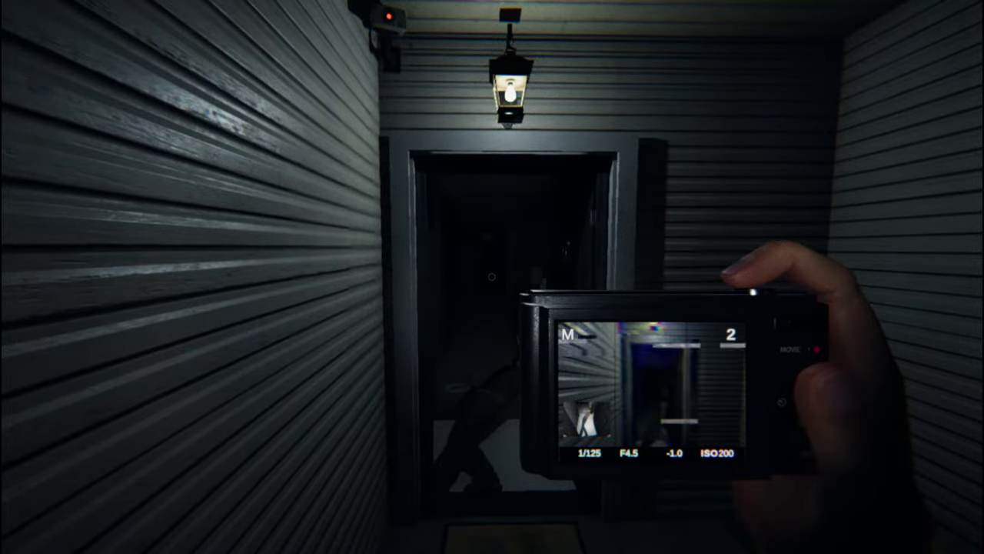
key("w")
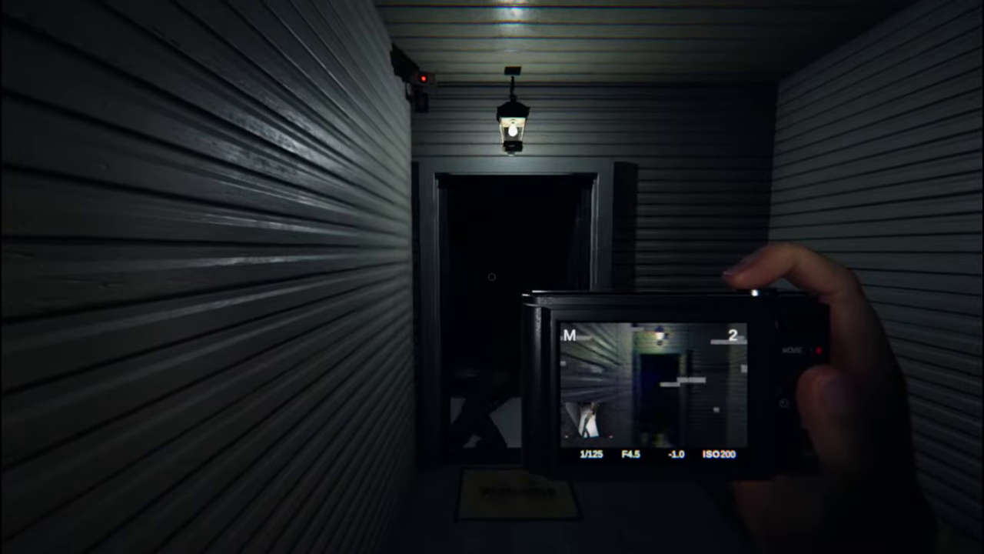
key("w")
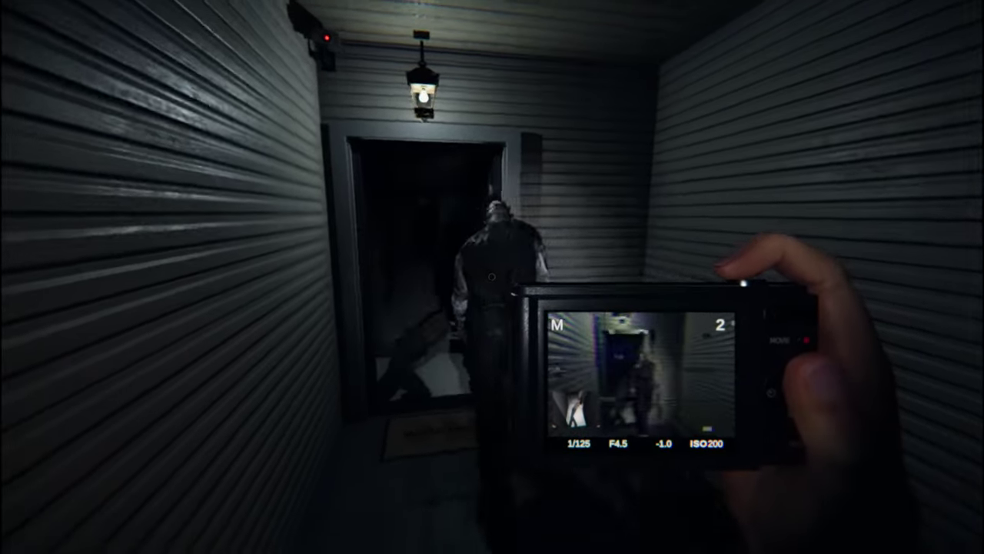
left_click(492, 277)
Step back from the front door to head back to the truck
key("s")
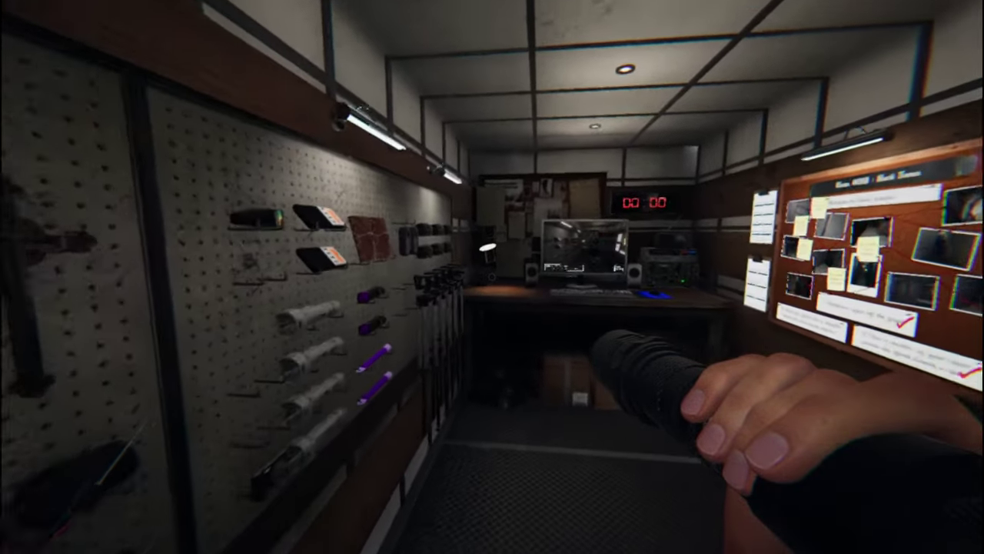
Cycle past the camera and take a lit glowstick from the truck's equipment wall
key("q")
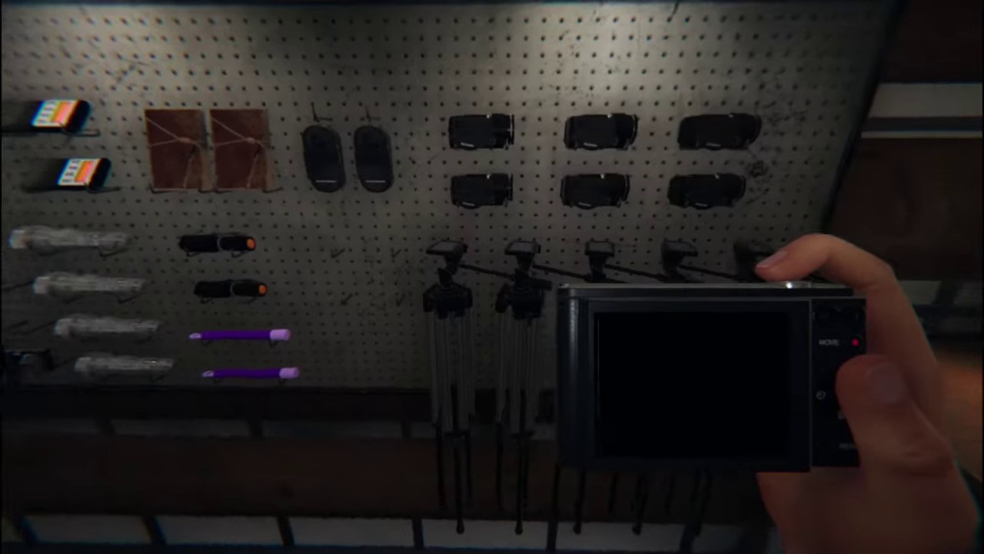
key("q")
key("q")
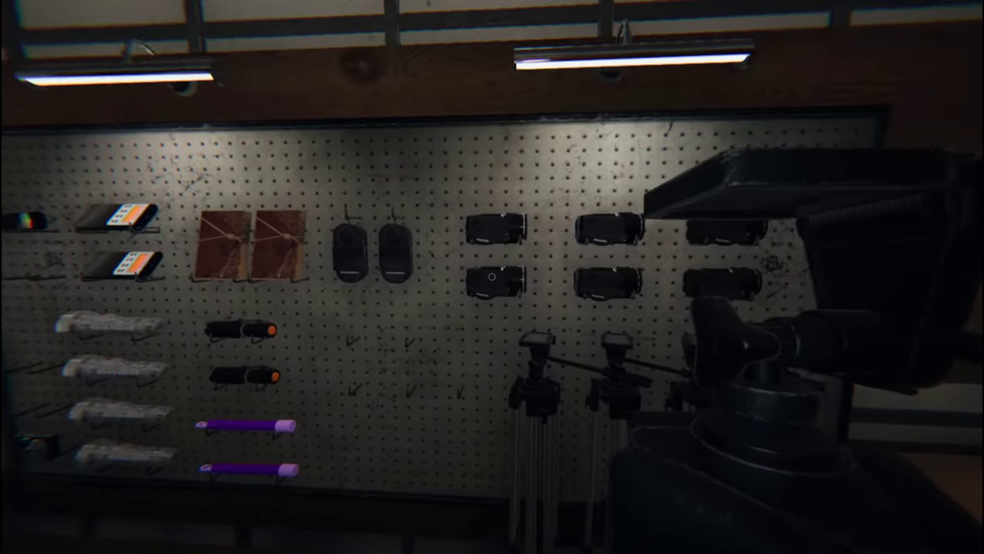
key("q")
key("e")
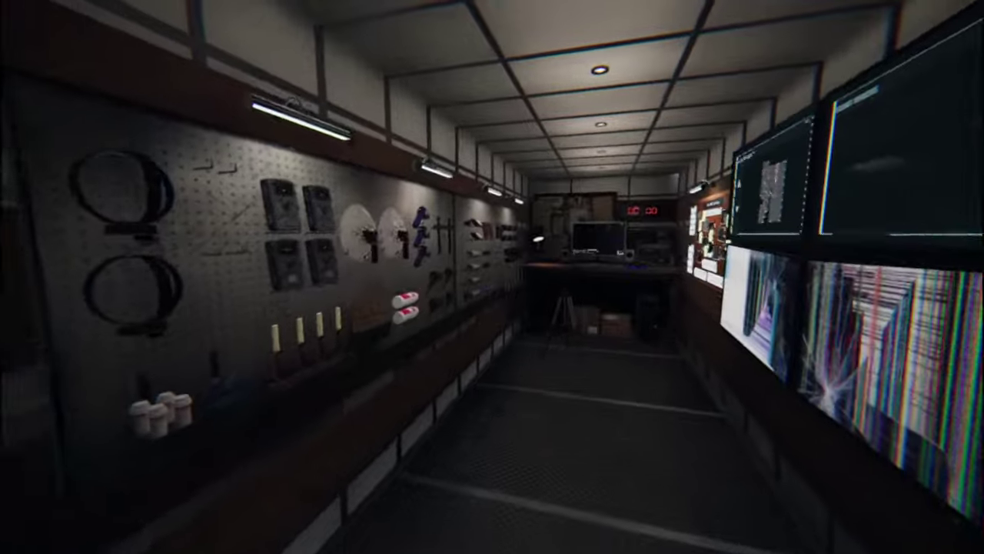
key("q")
key("q")
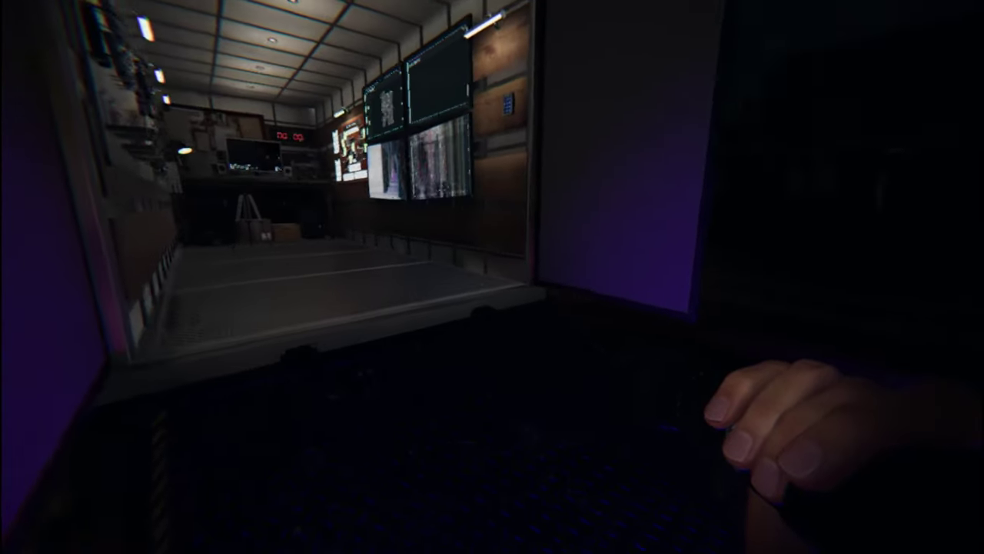
View the journal's Evidence page, close it, and turn from the doorway back into the truck
key("Escape")
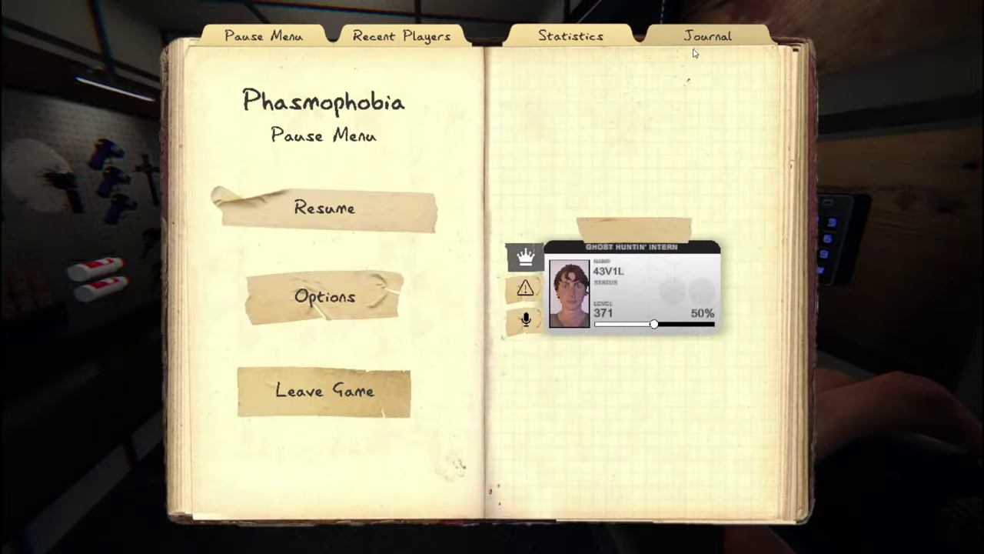
left_click(696, 39)
key("Escape")
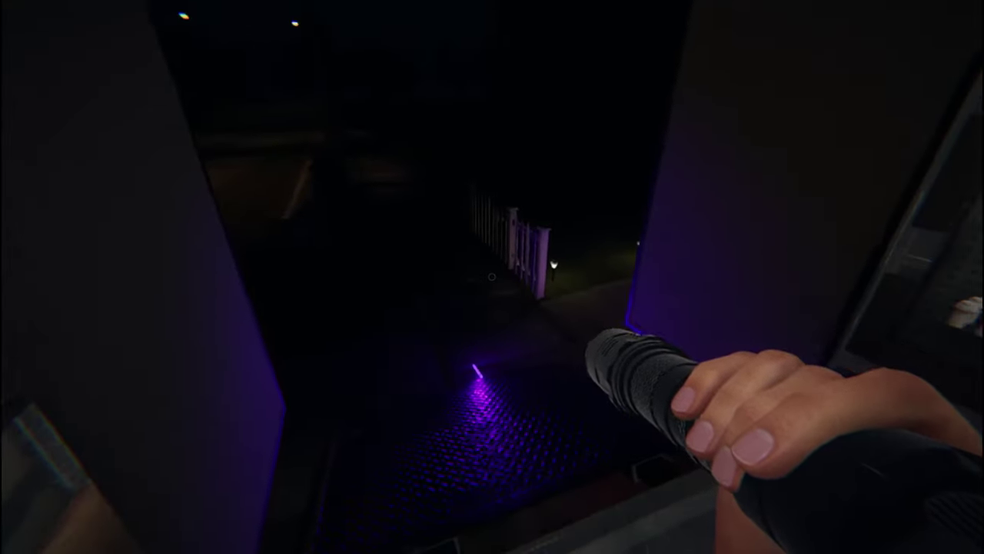
right_click(493, 277)
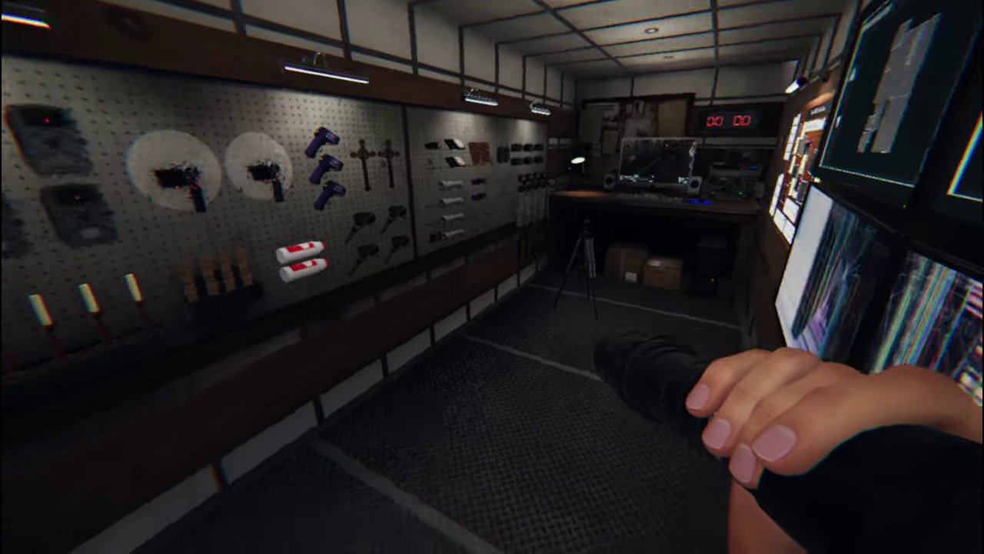